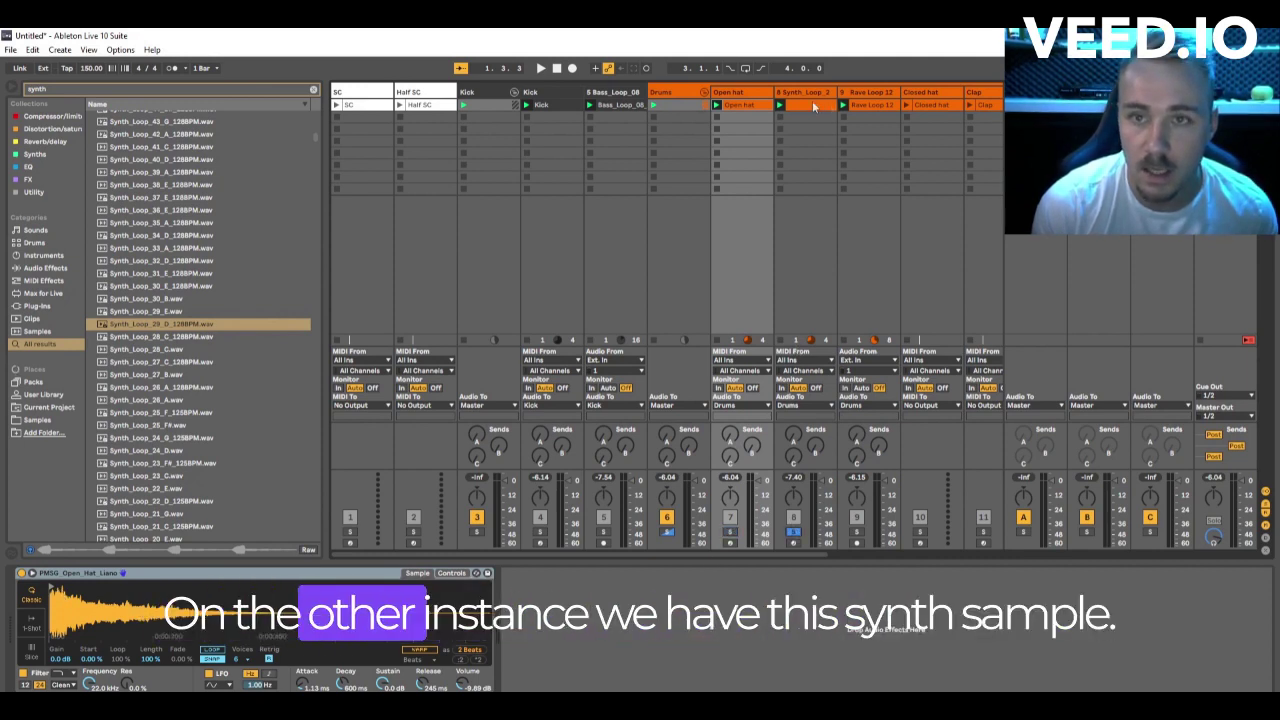
Select the synth loop track and play it back to hear its sample
key(Right)
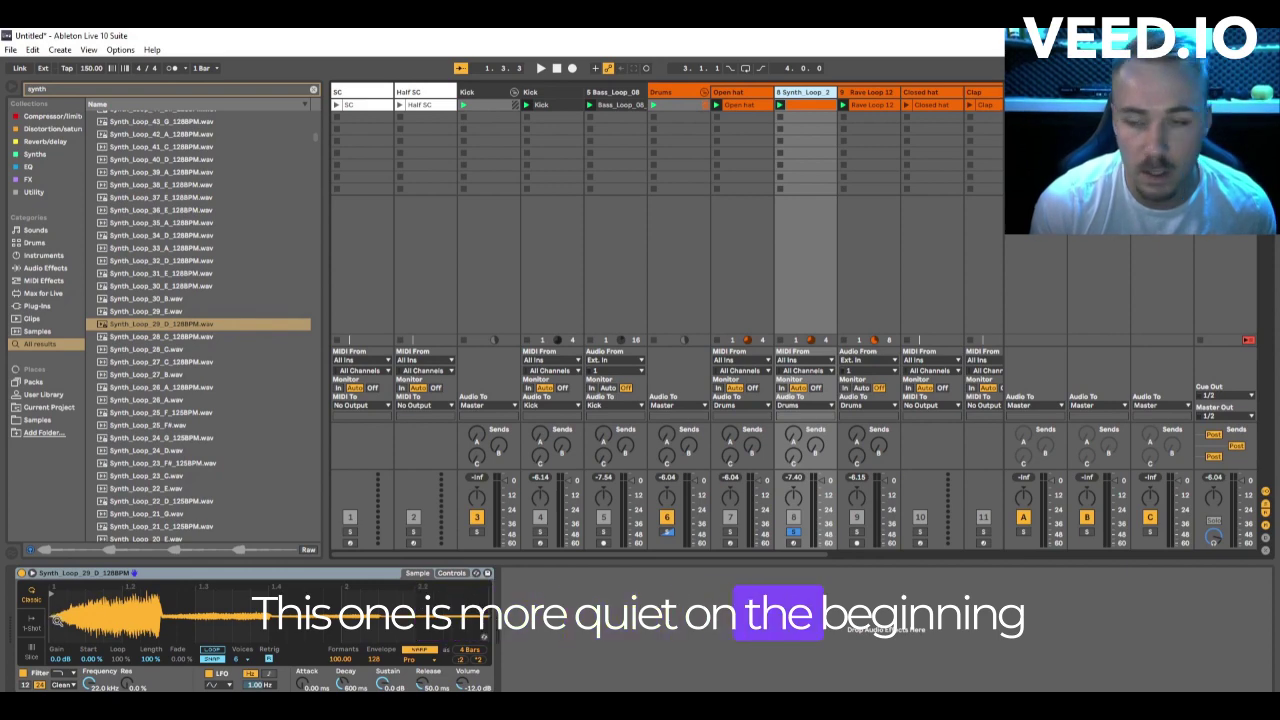
key(space)
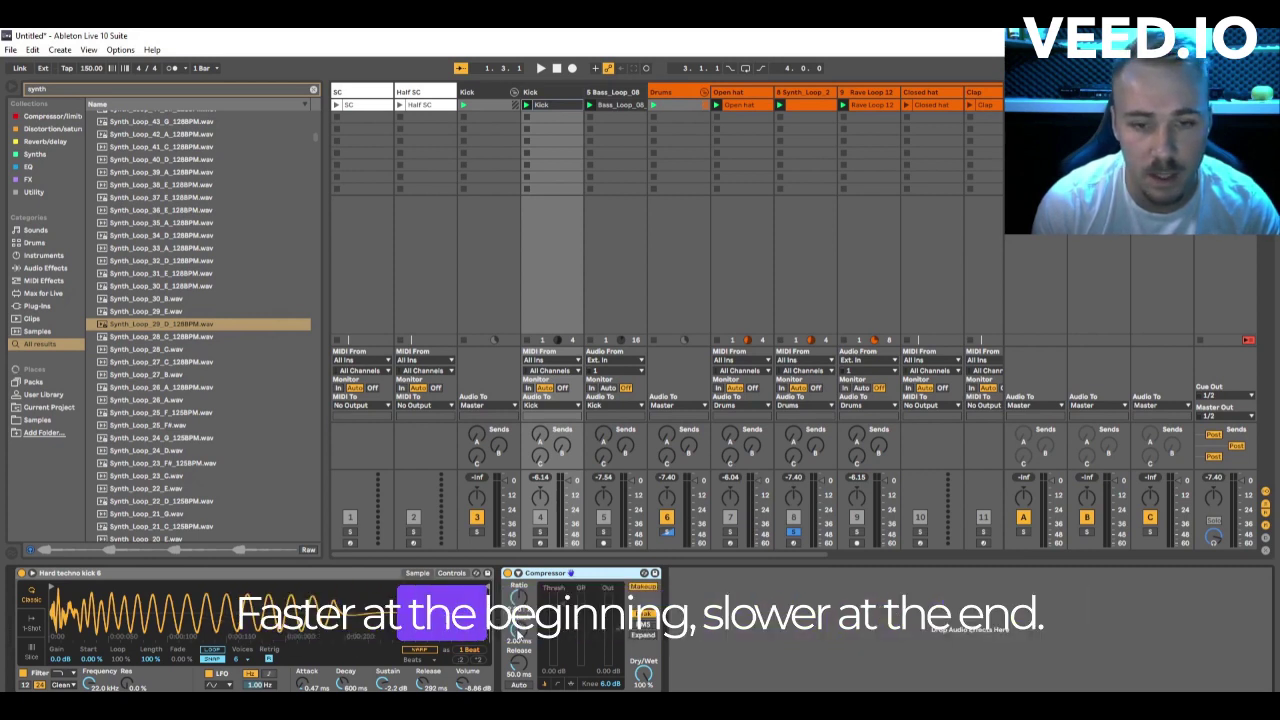
Turn on Expand in the kick's Compressor, switch to its curve view and open the lookahead choices
drag(518, 632, 518, 680)
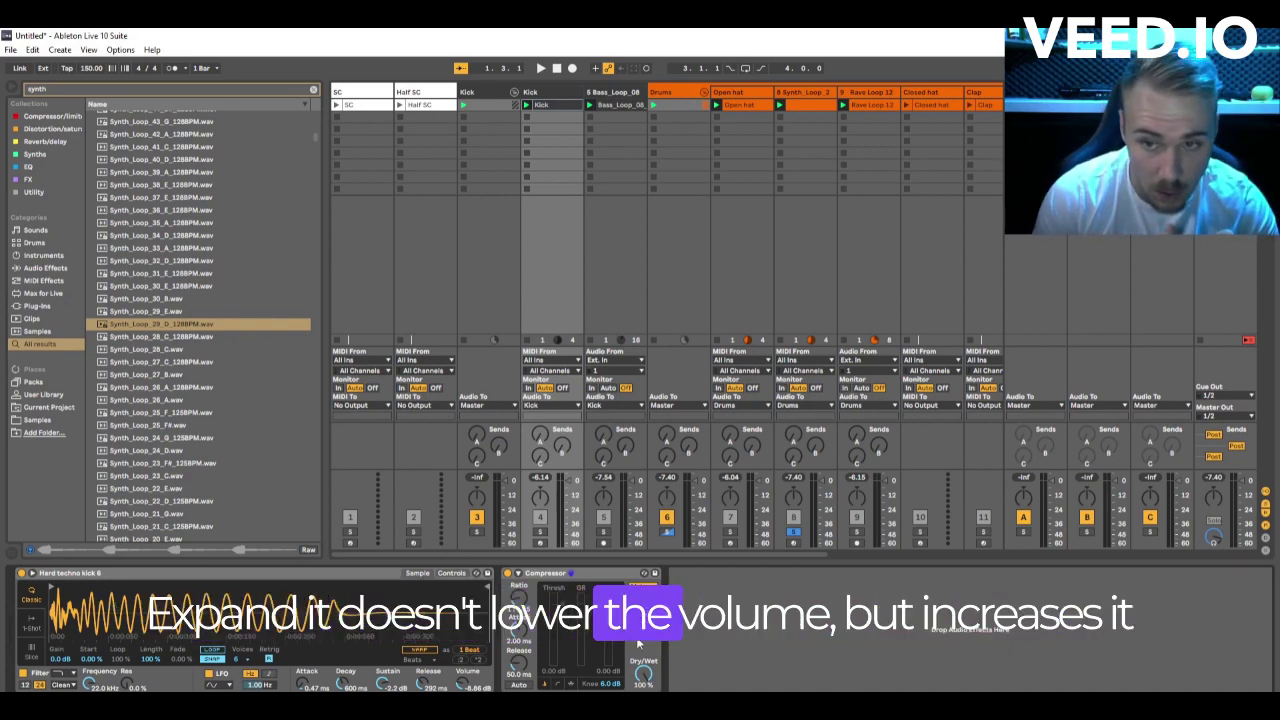
click(641, 636)
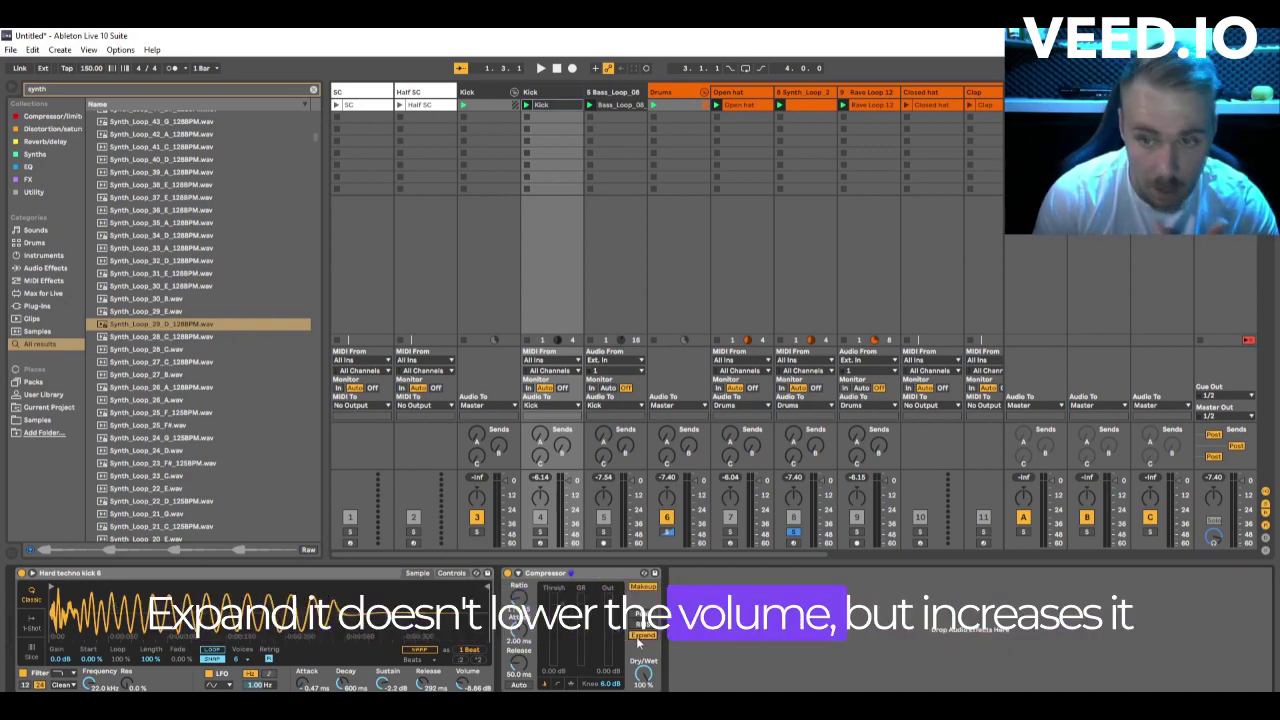
click(571, 684)
click(646, 684)
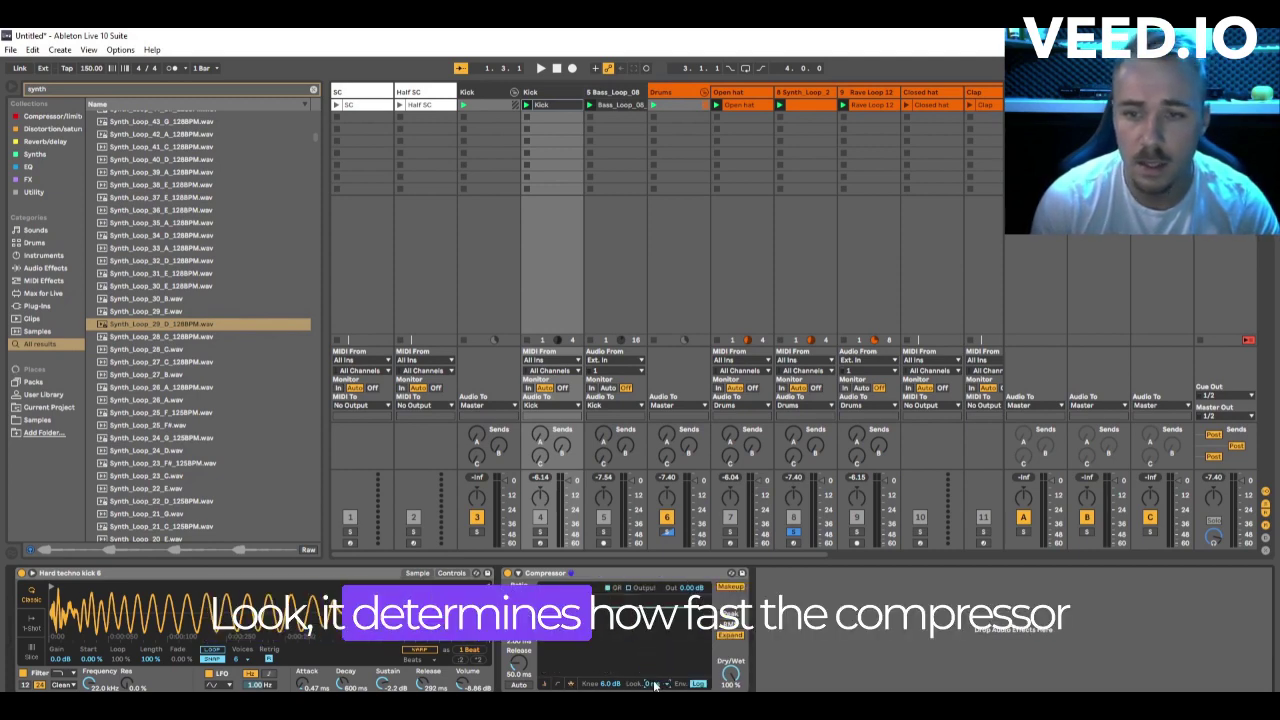
click(655, 684)
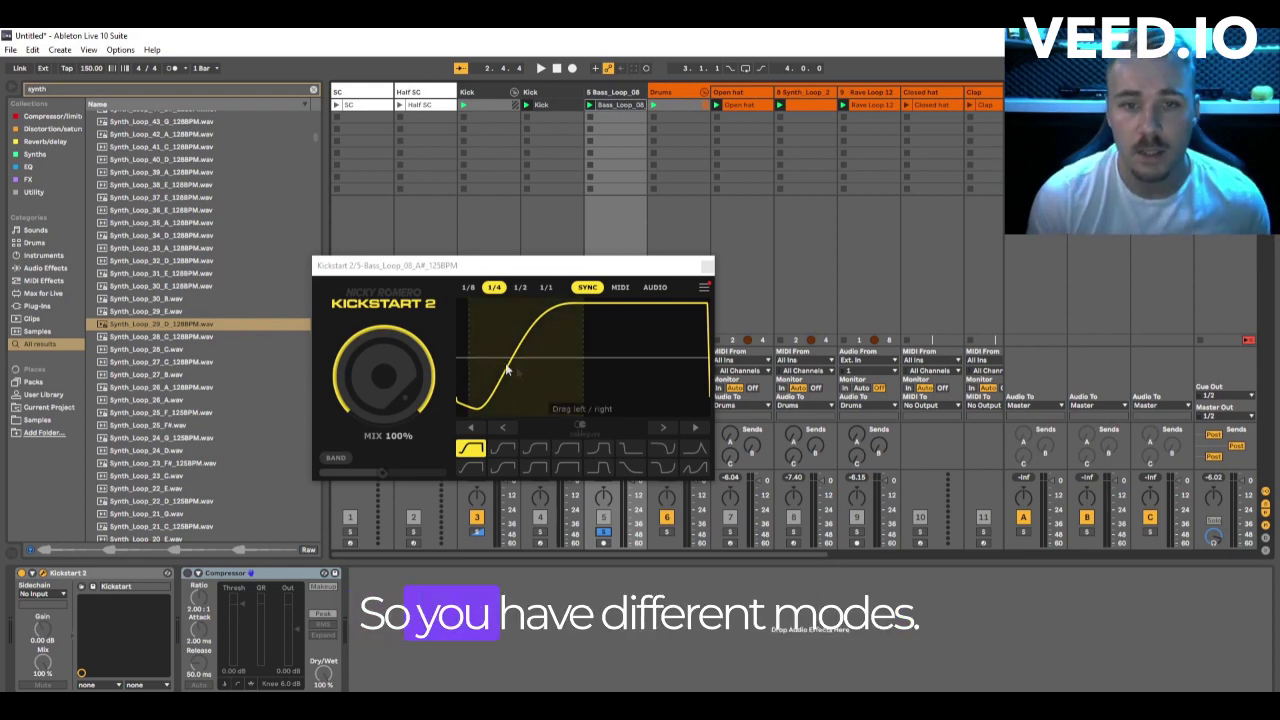
Try other ducking curves in Kickstart 2 on the bass loop, including Short Kick, and return to the first curve
click(535, 448)
click(630, 448)
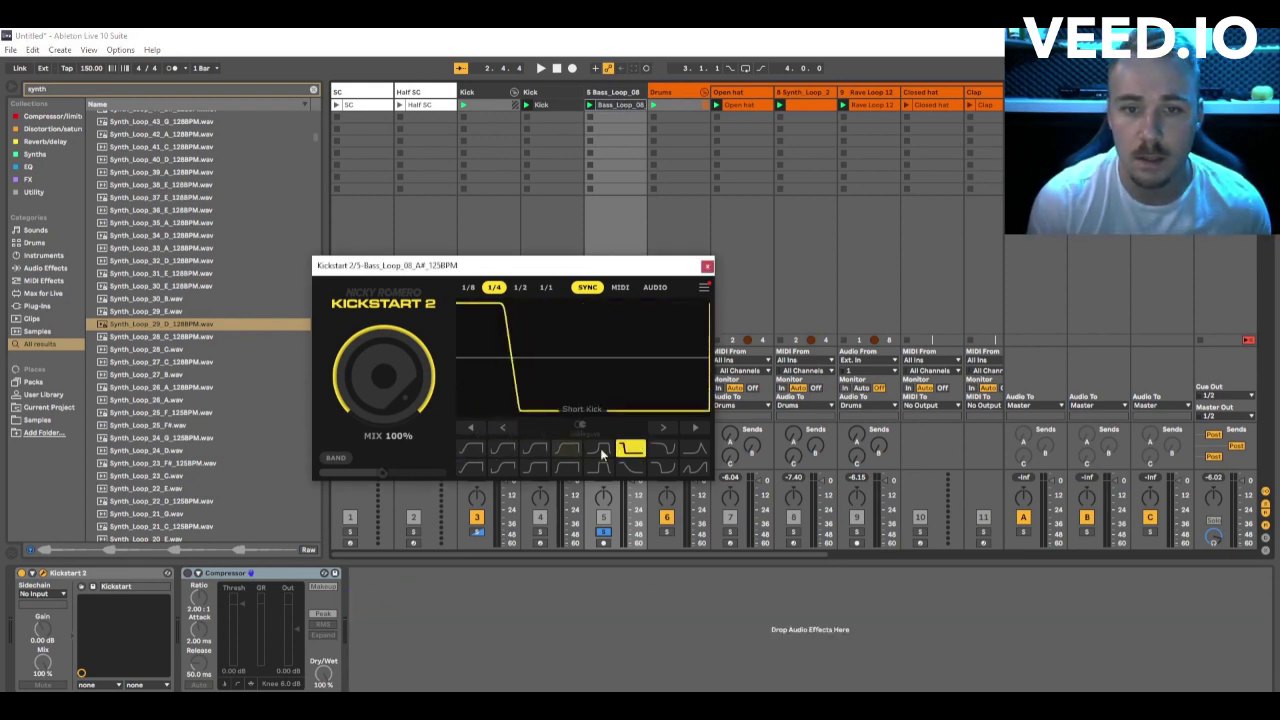
click(472, 450)
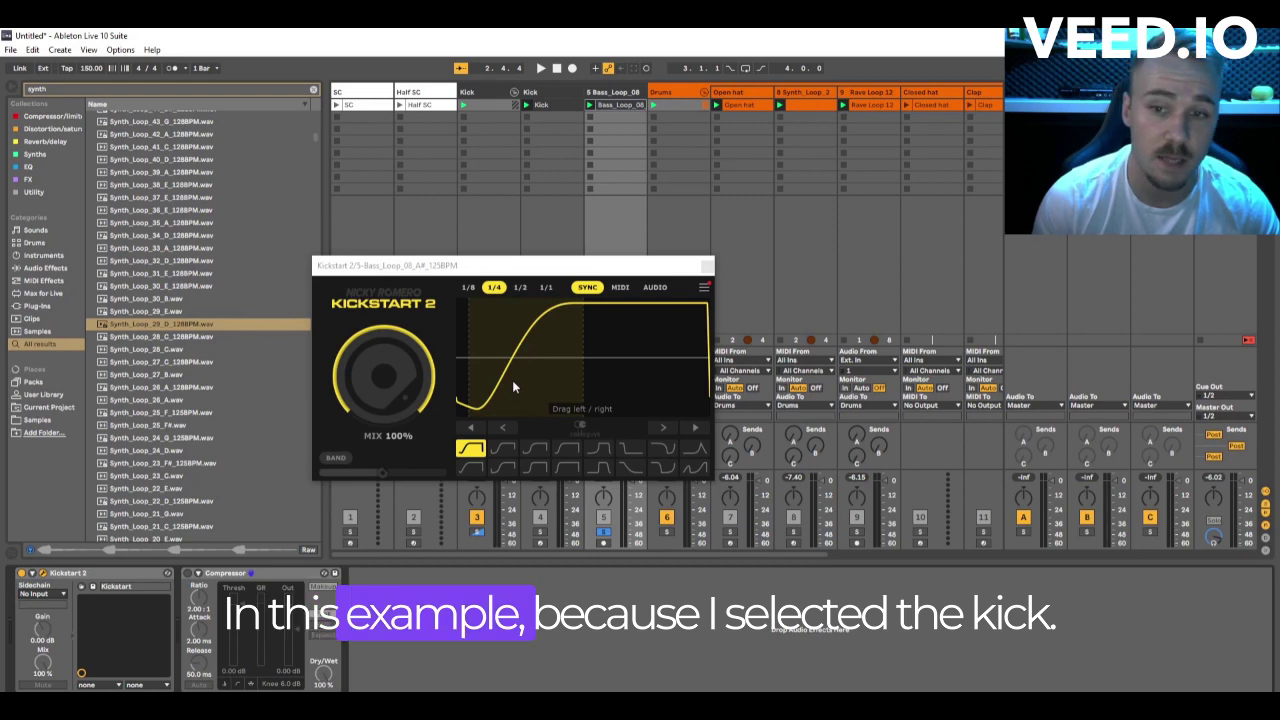
Set Kickstart 2's sidechain input on the bass loop to Kick and play the bass against it
click(40, 593)
click(50, 467)
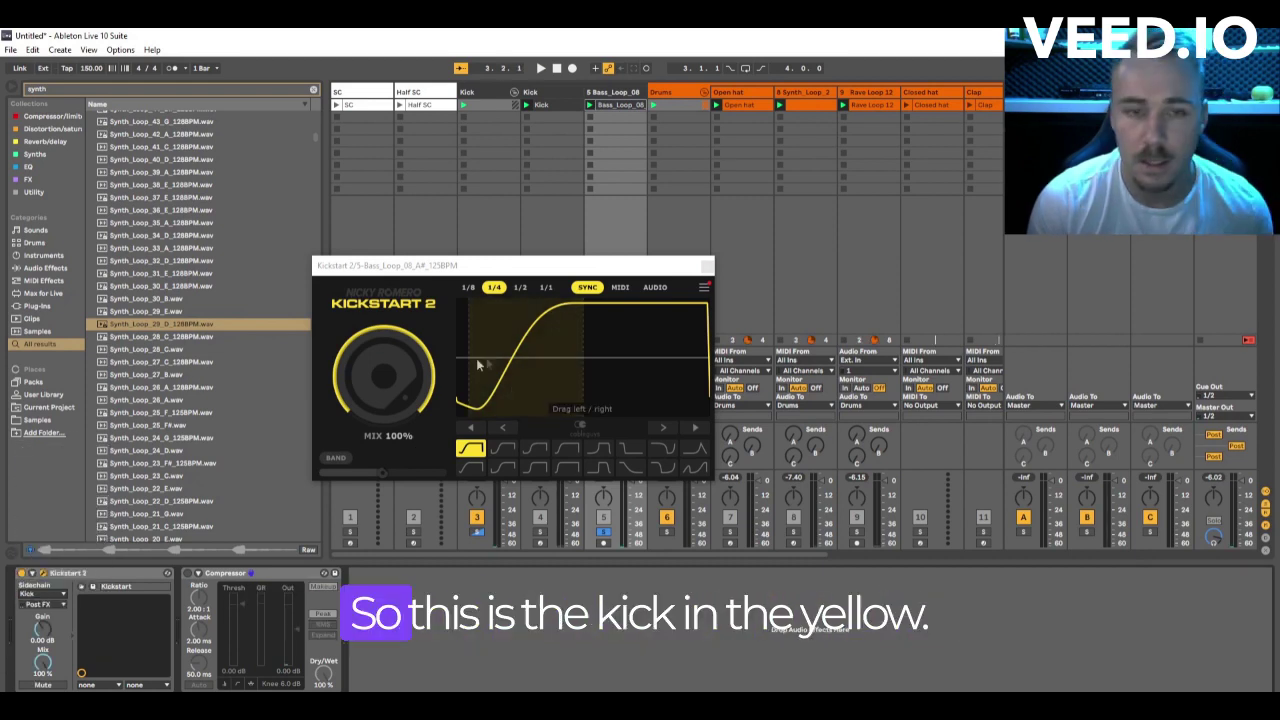
key(space)
key(space)
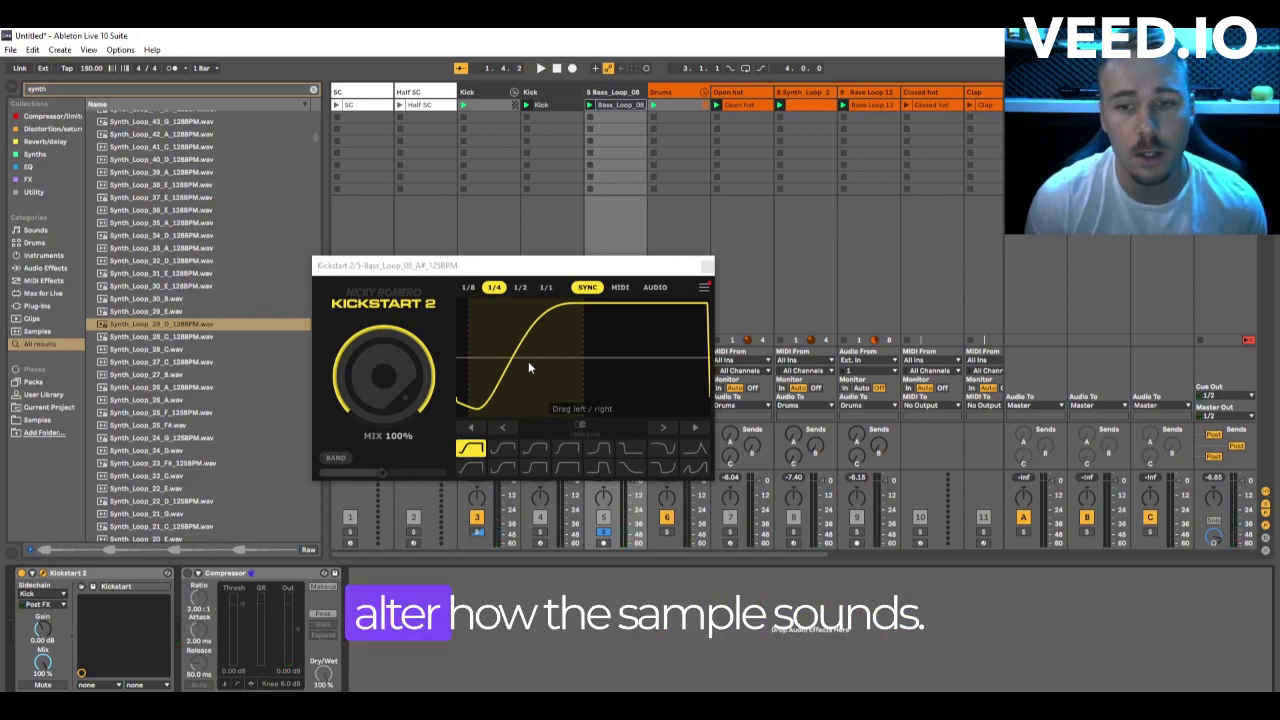
key(space)
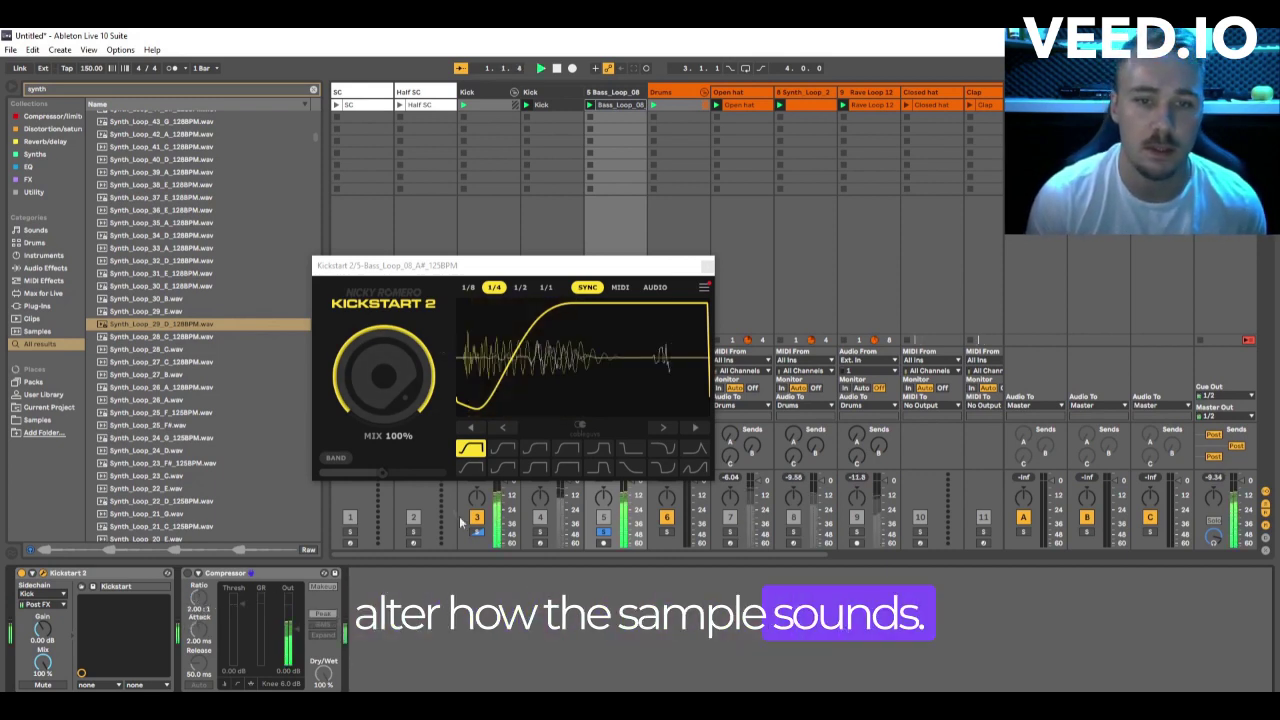
Audition several alternative Kickstart 2 ducking curves on the bass loop during playback
click(597, 448)
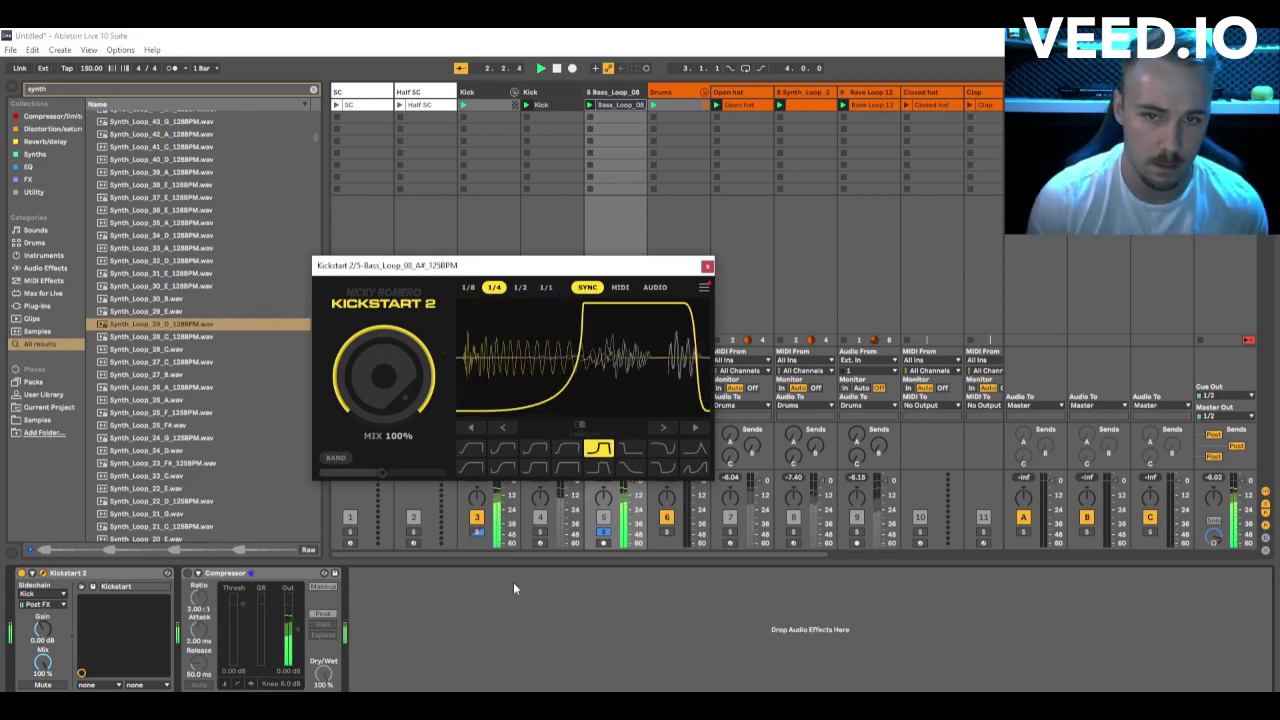
click(663, 448)
click(694, 467)
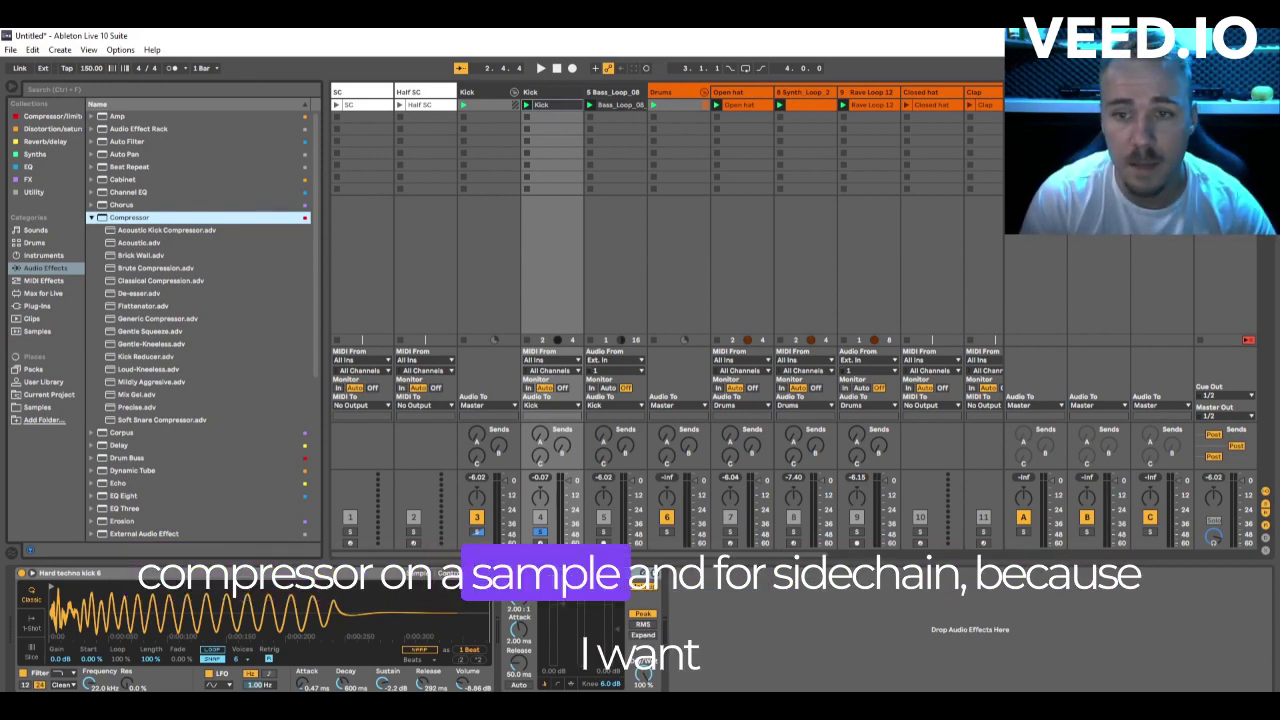
Set the kick's Compressor to a 3.60:1 ratio, 134 ms attack and 41.1 ms release, and lower its threshold during playback
click(617, 580)
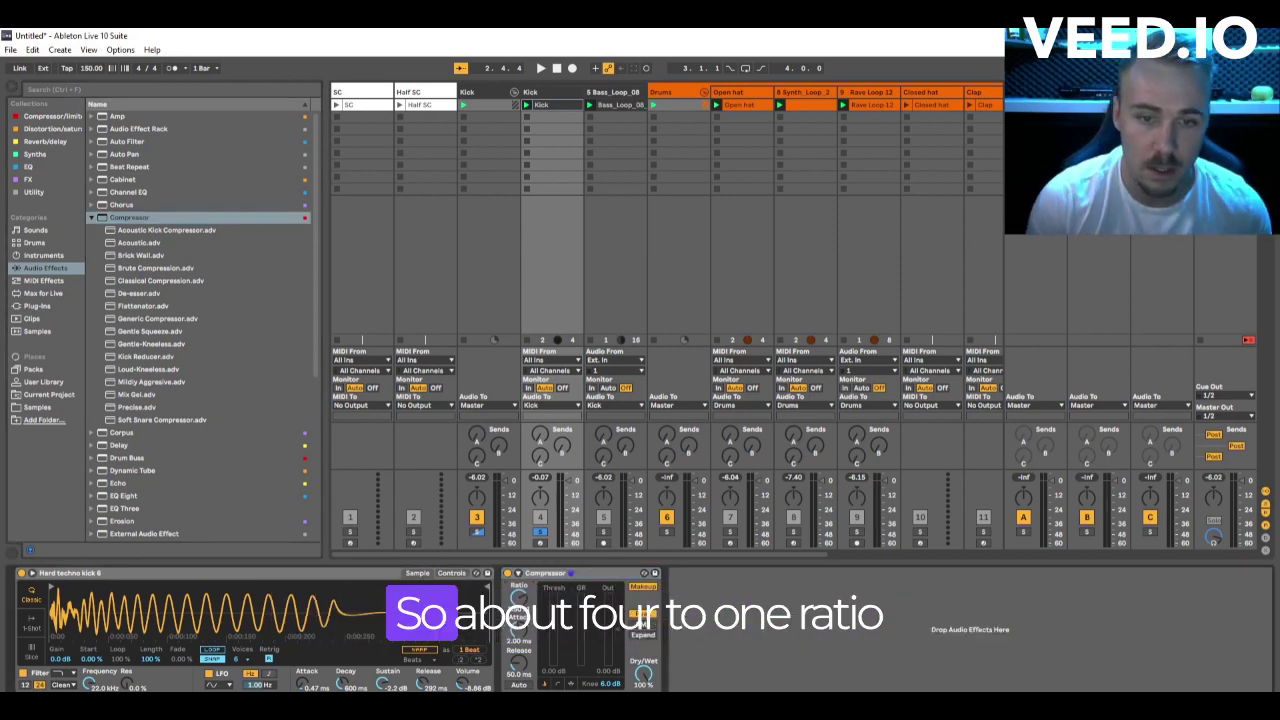
key(space)
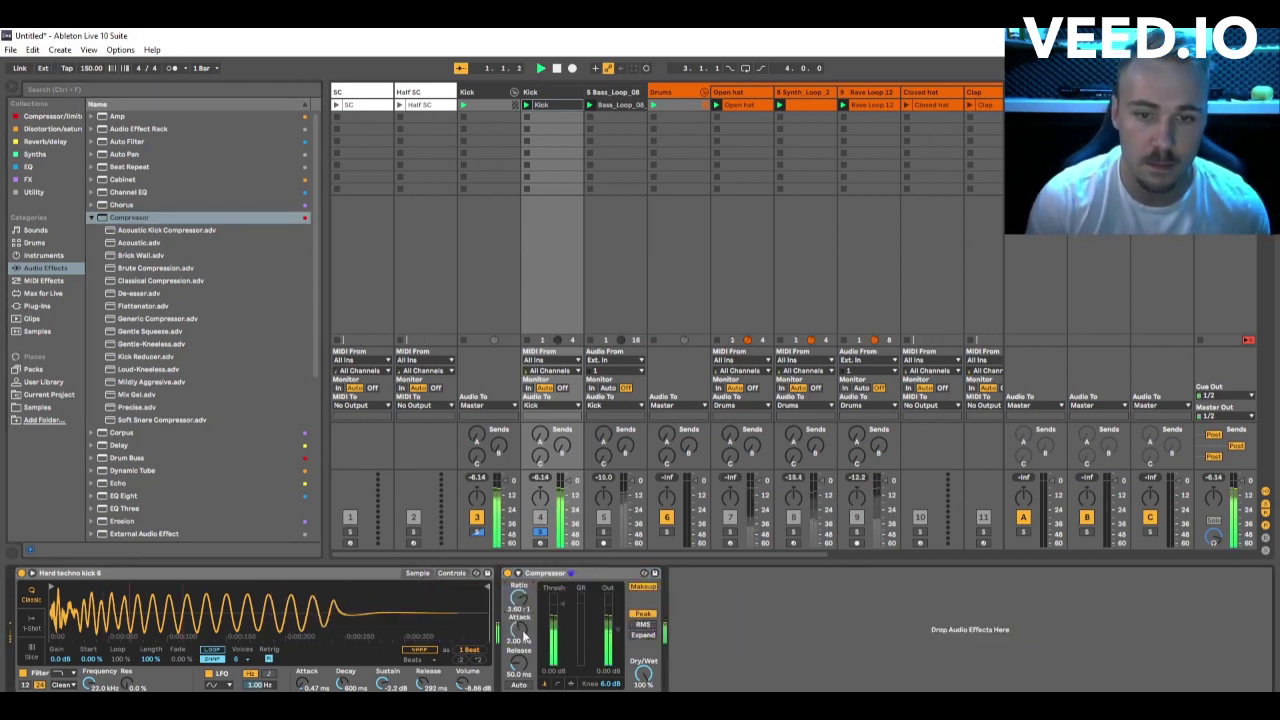
drag(518, 628, 518, 604)
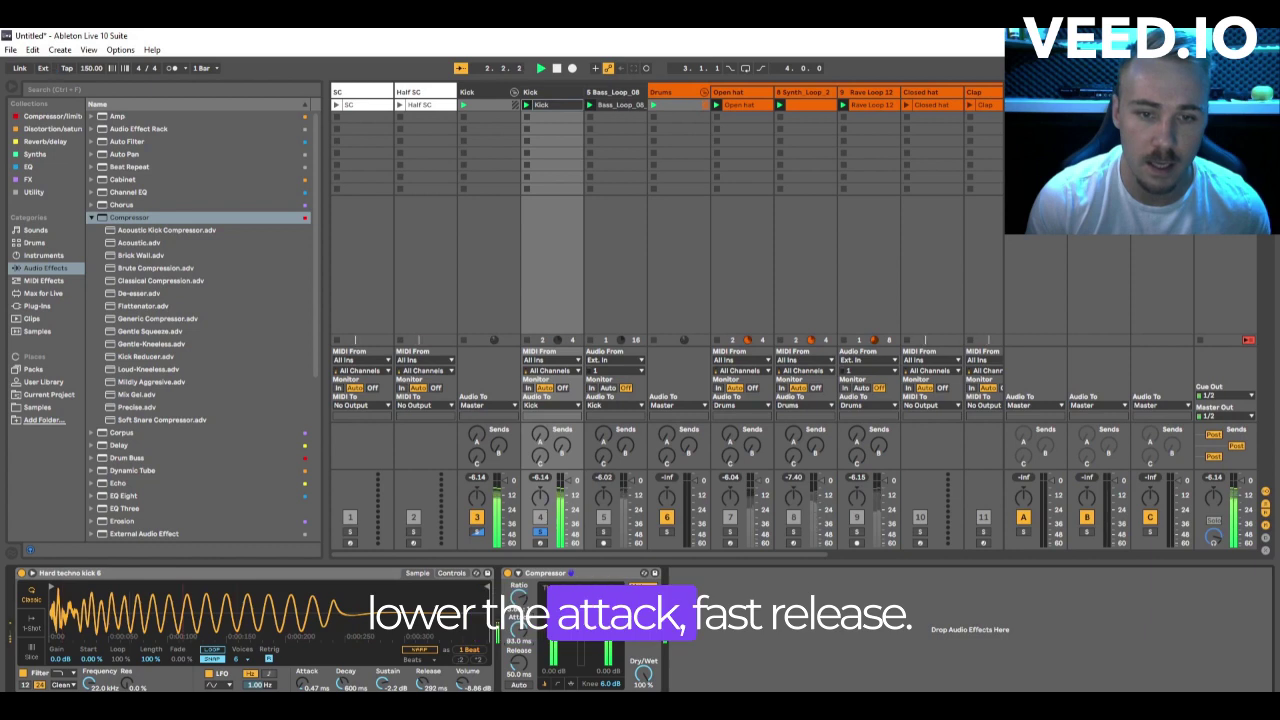
drag(518, 655, 518, 660)
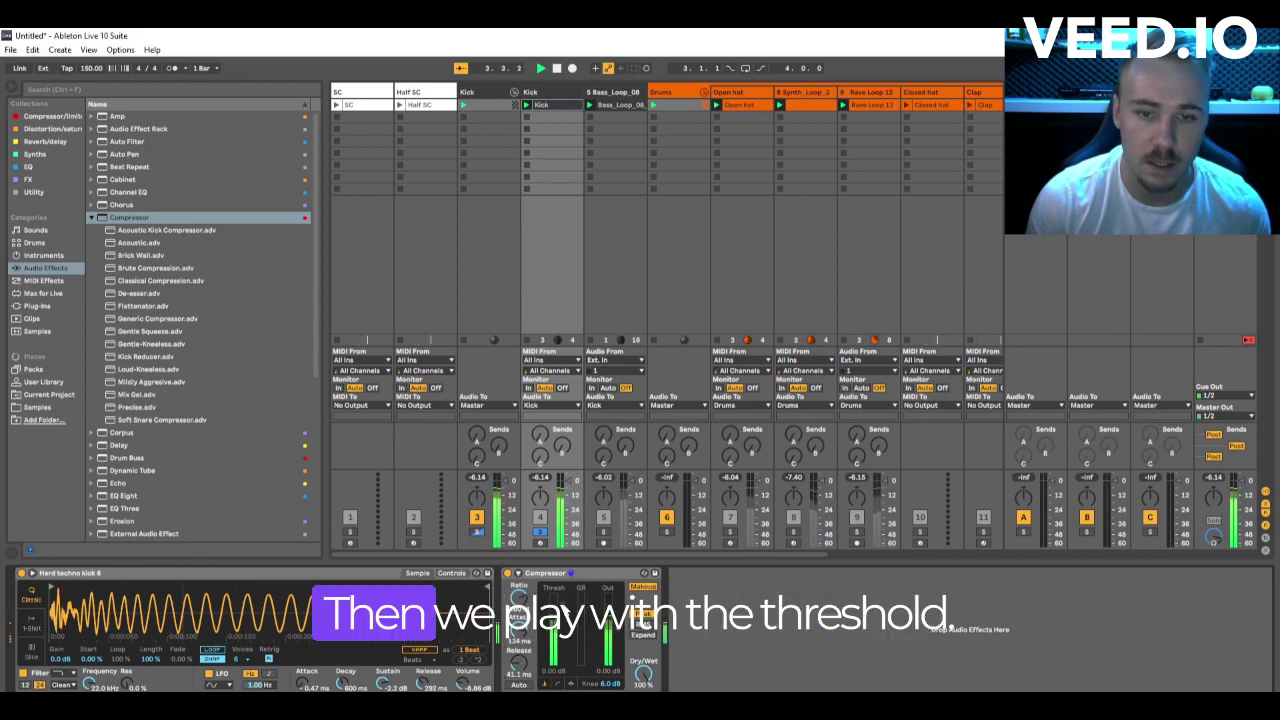
drag(553, 600, 553, 630)
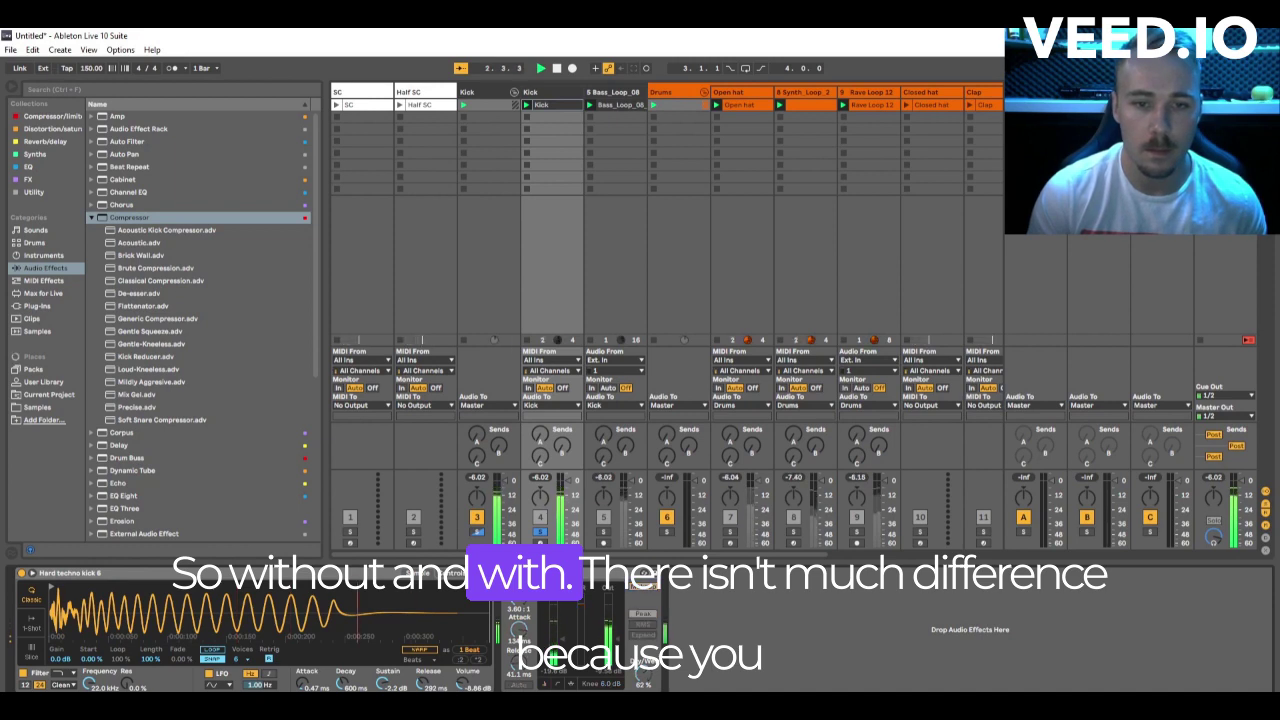
key(space)
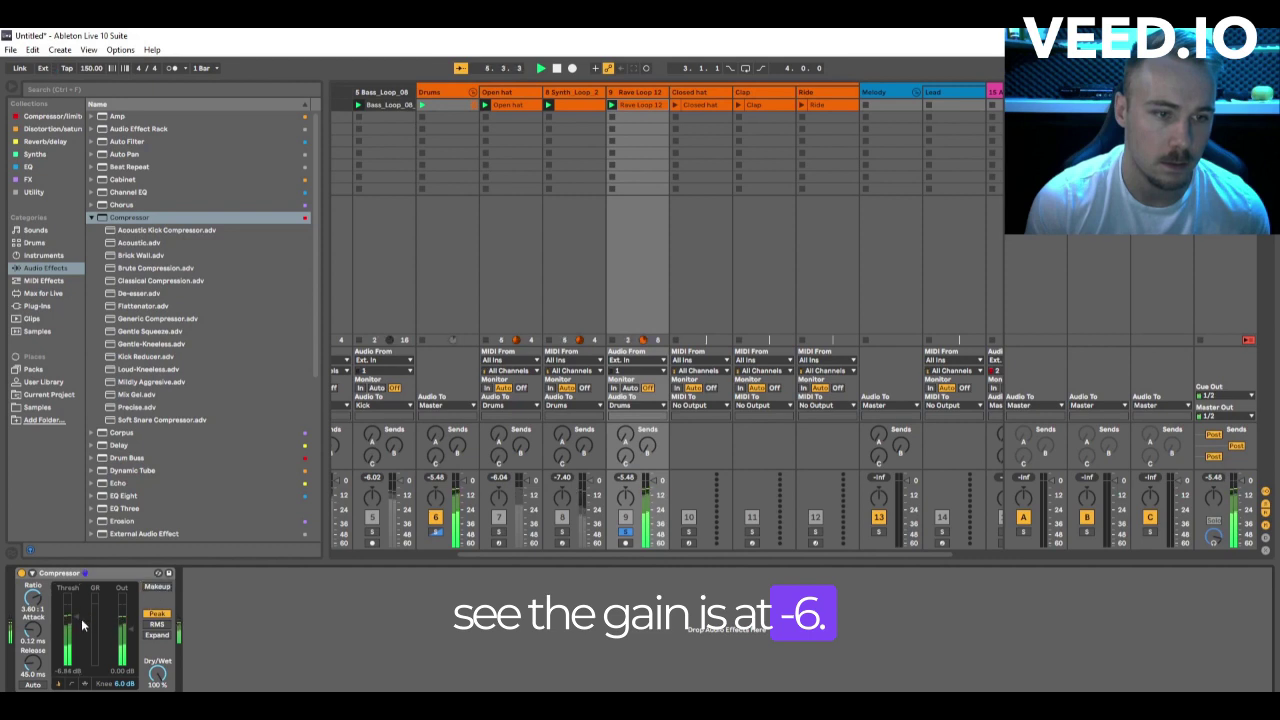
Set the rave loop's Compressor to a -18.2 dB threshold and 55% Dry/Wet, and compare the sound with it bypassed
drag(78, 623, 78, 636)
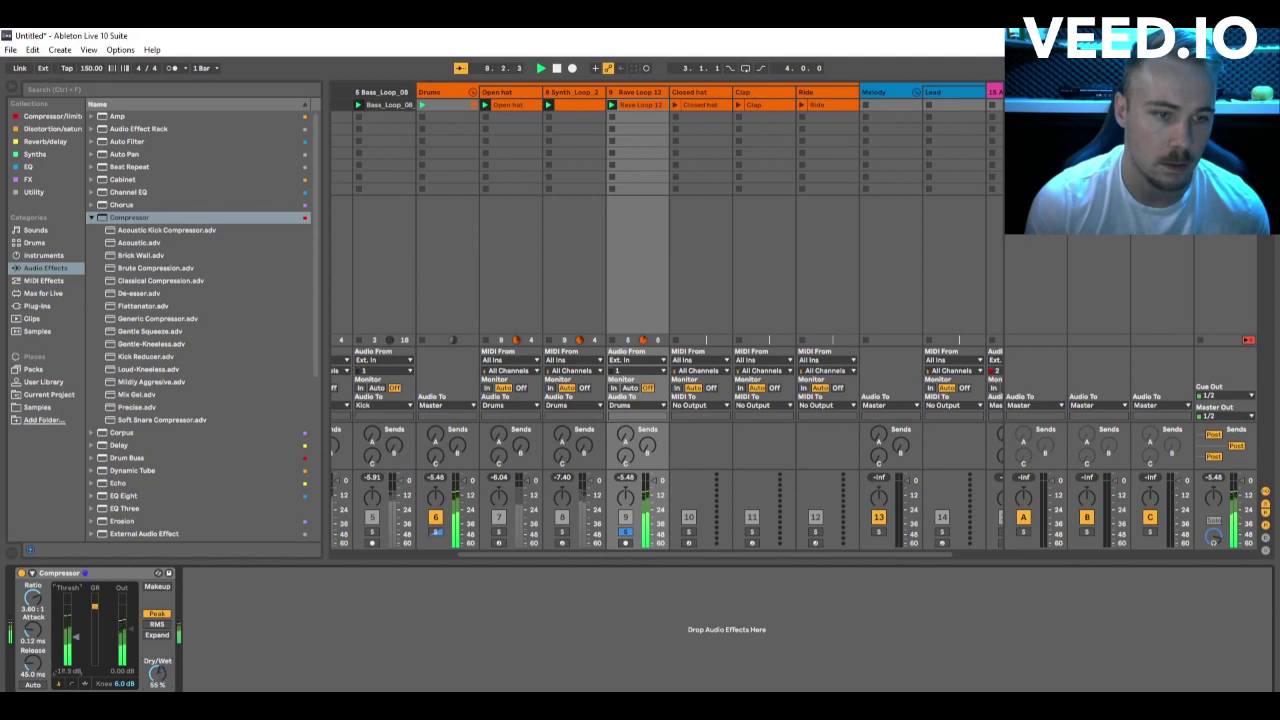
drag(77, 636, 74, 648)
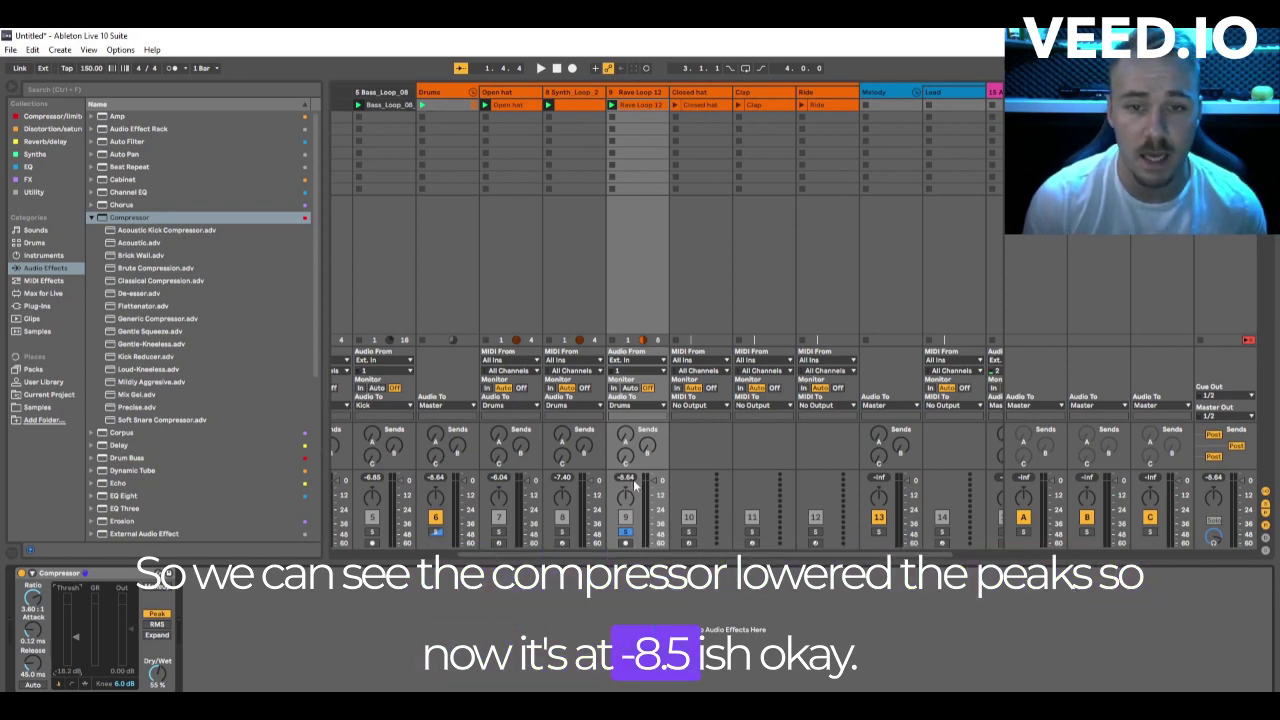
click(21, 573)
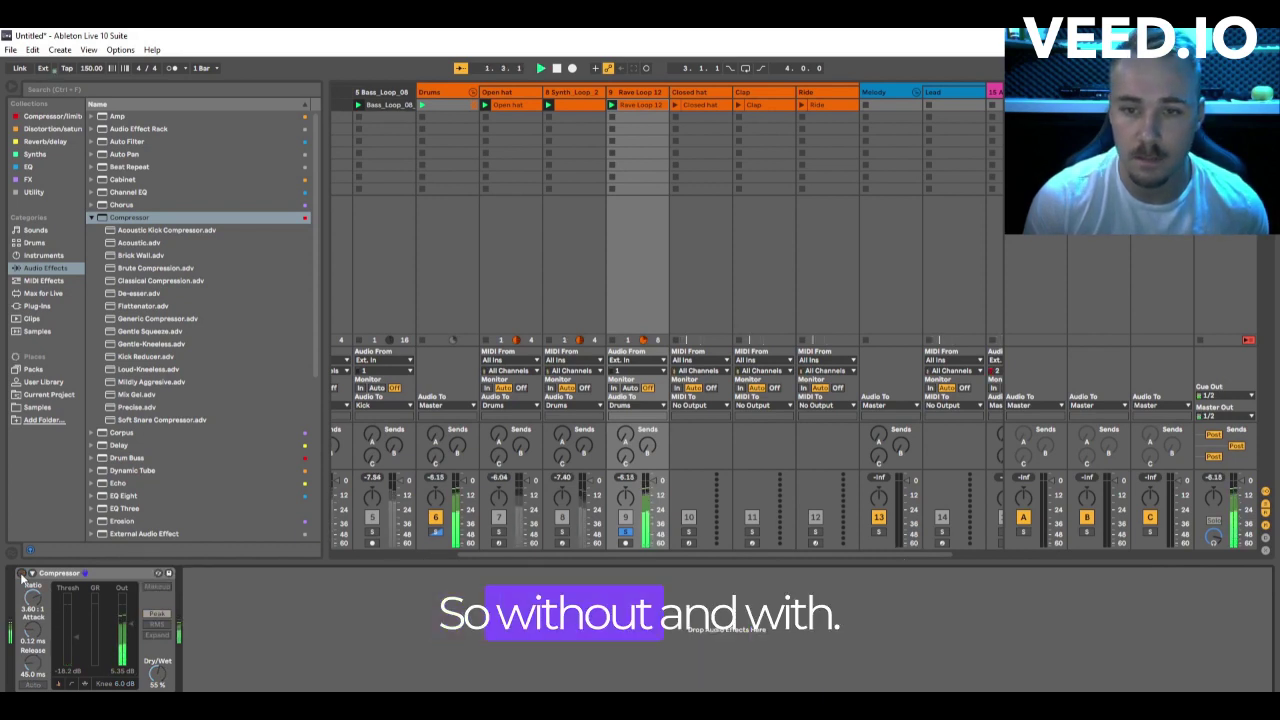
click(21, 574)
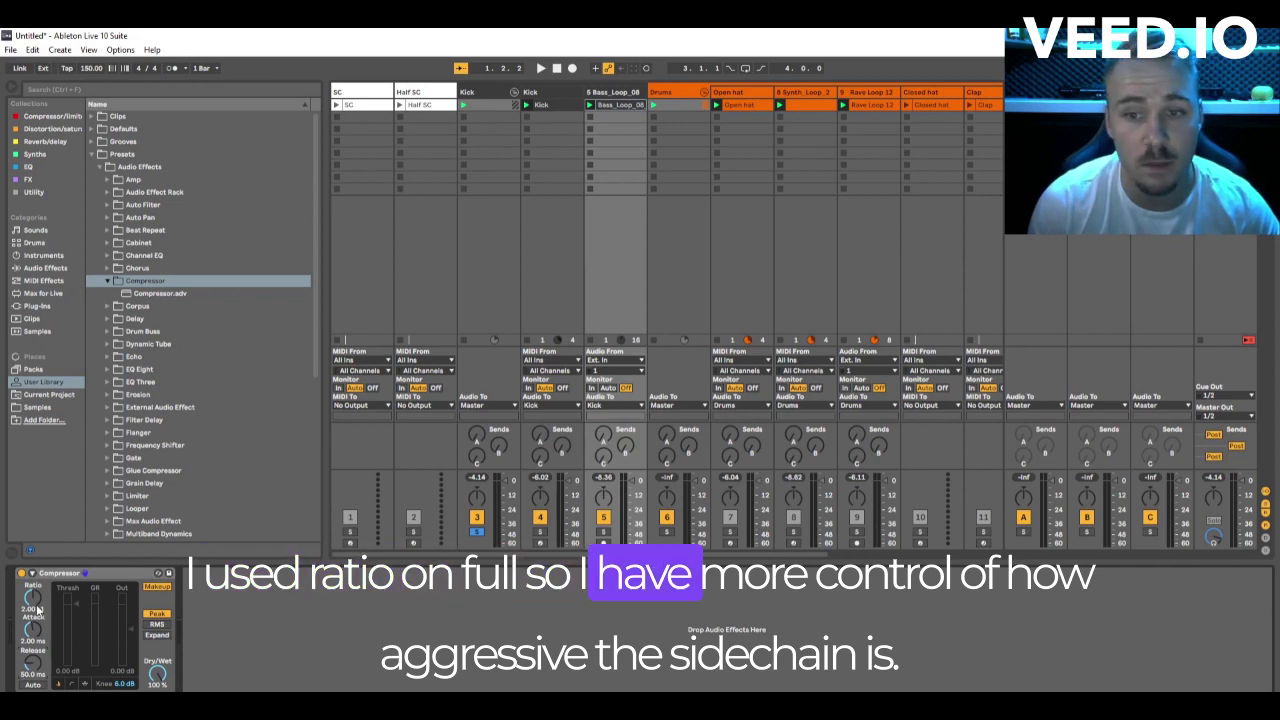
Set the bass loop's Compressor to an inf:1 ratio, 0.07 ms attack, 37.4 ms release and 10 ms lookahead
drag(38, 608, 38, 570)
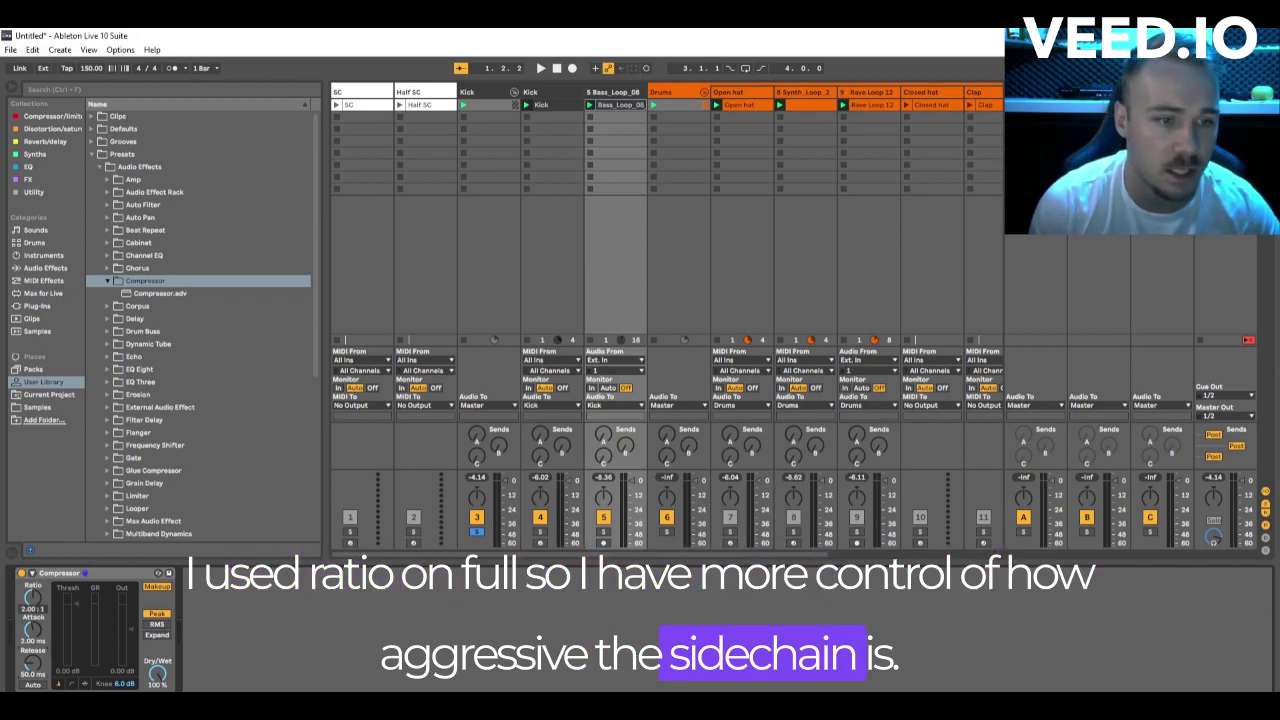
drag(33, 630, 33, 676)
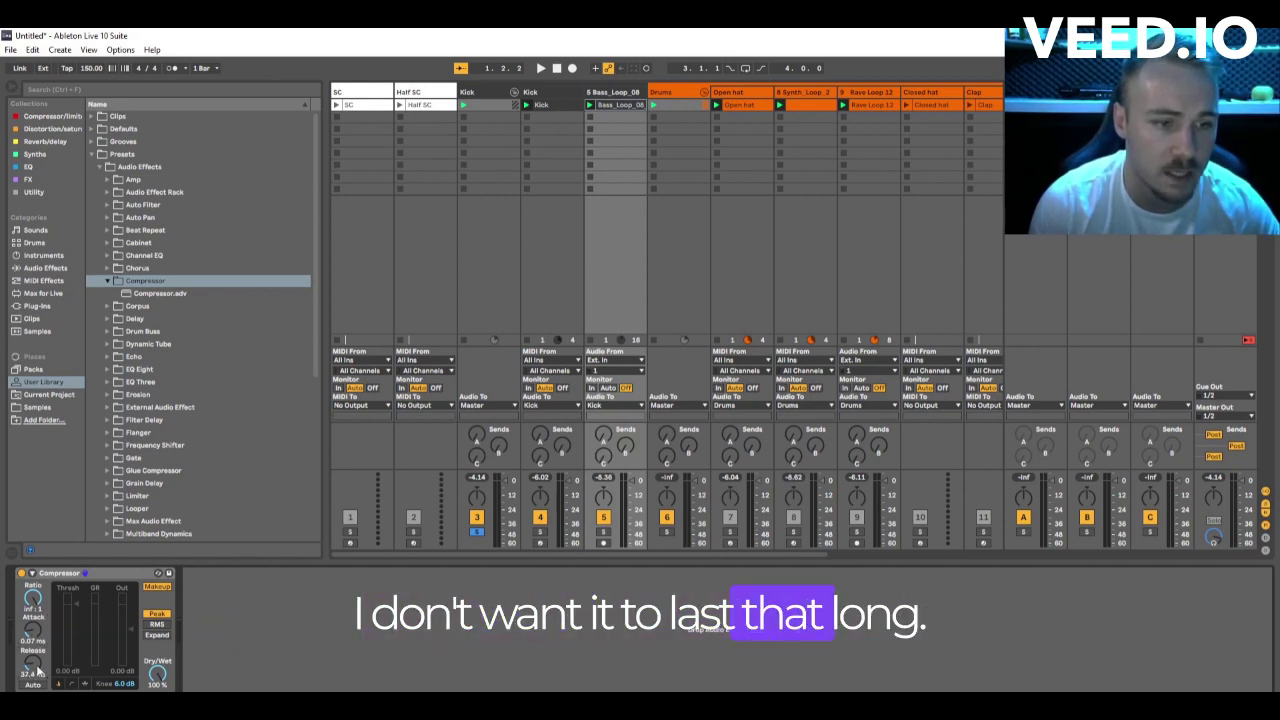
click(84, 683)
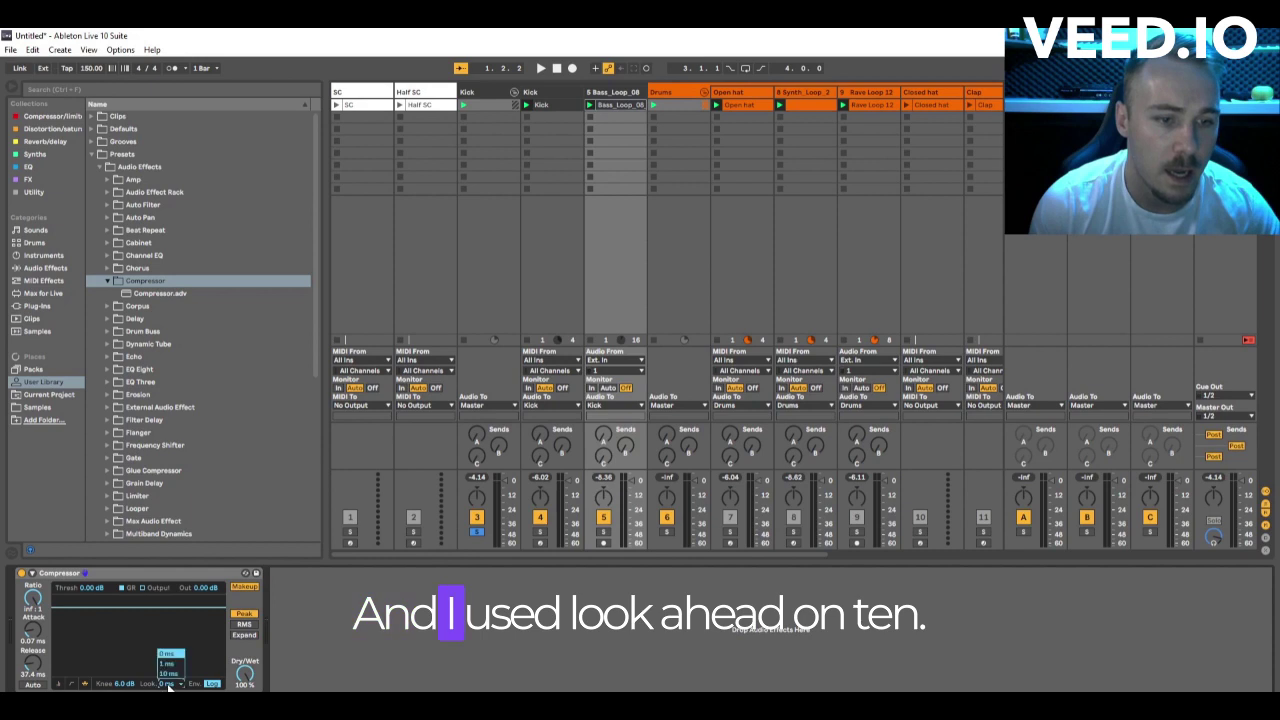
click(60, 684)
Sidechain the bass loop's Compressor from the second Kick track and lower its threshold to about -23 dB during playback
click(31, 573)
click(40, 606)
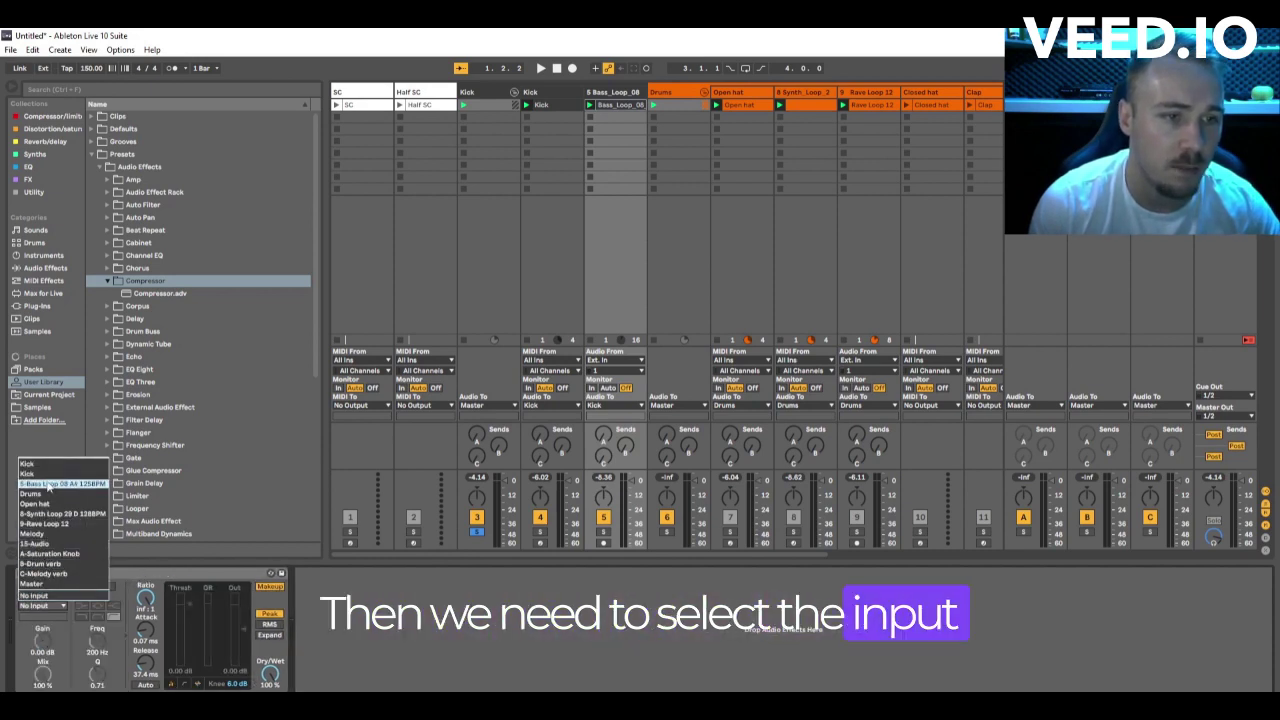
click(38, 473)
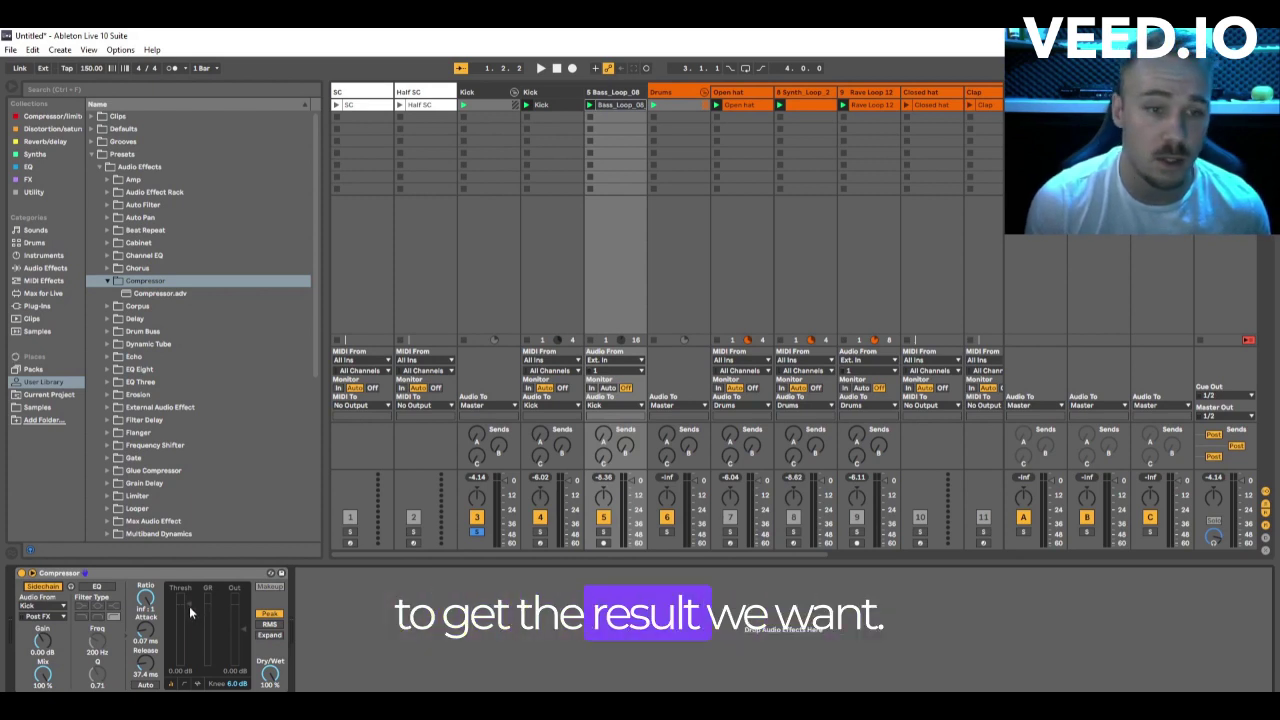
key(space)
drag(187, 605, 187, 650)
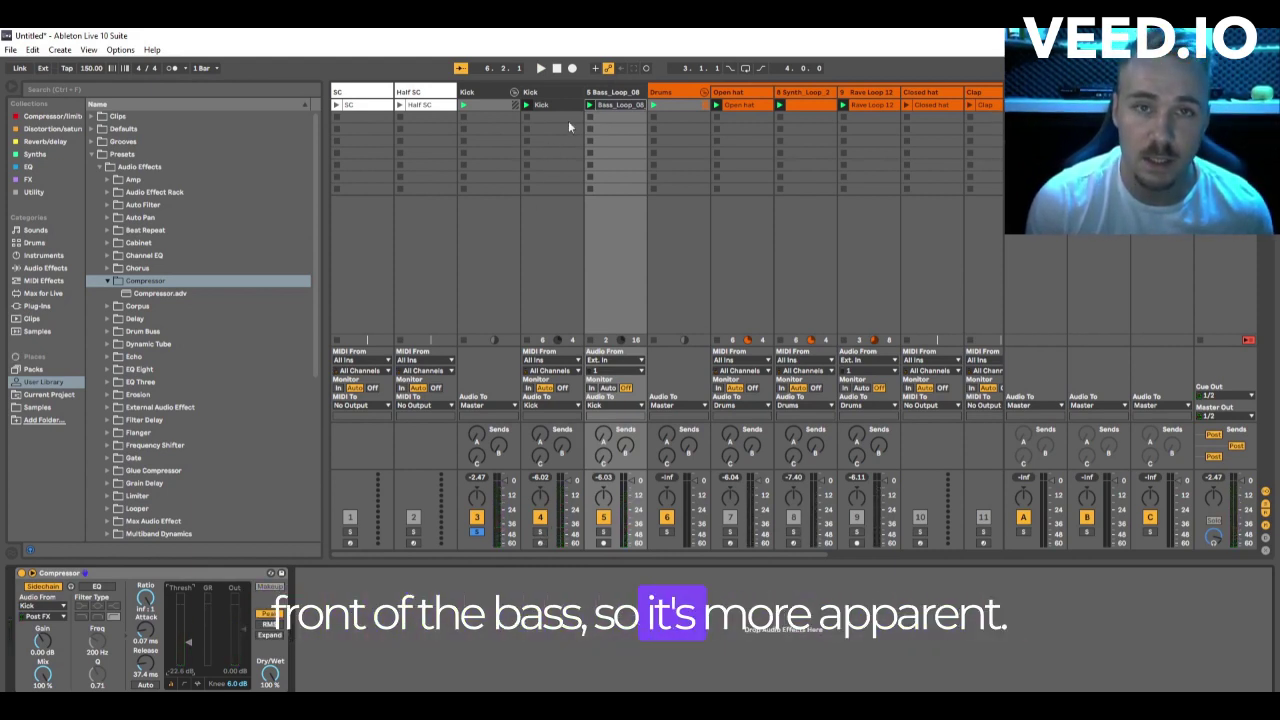
Compare the bass playback with the sidechain Compressor bypassed and active, leaving it on
key(space)
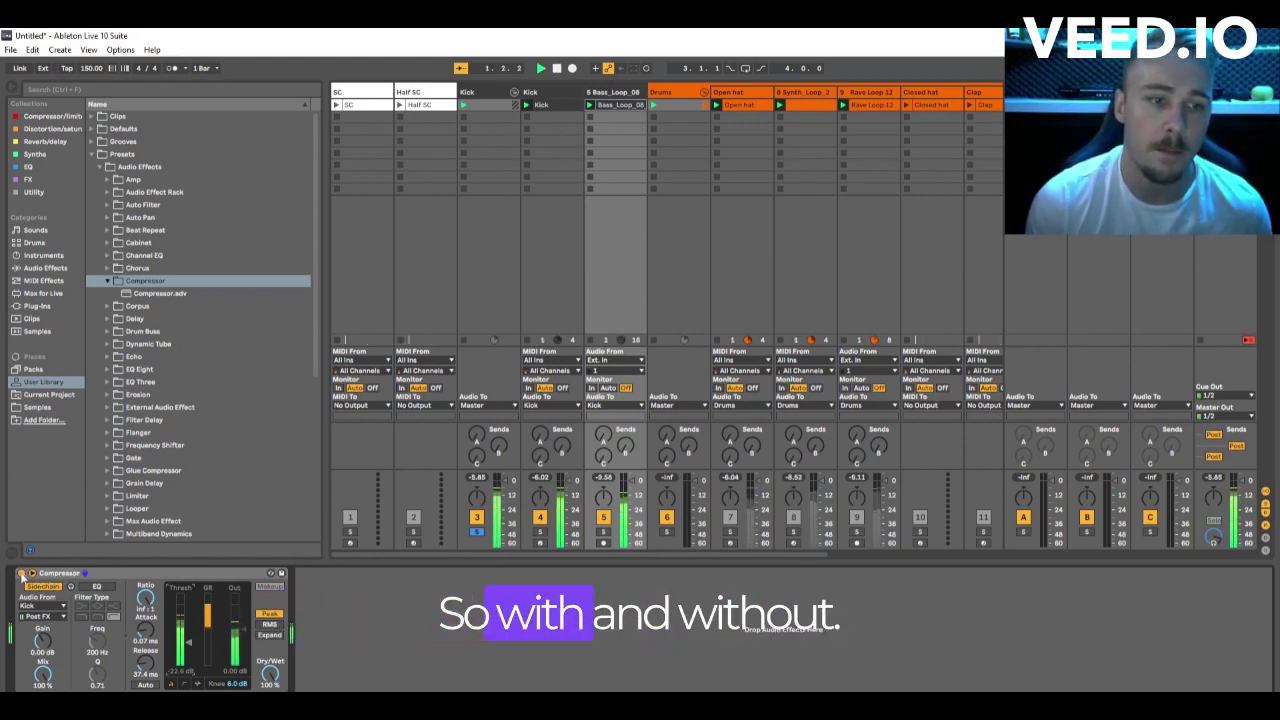
click(21, 574)
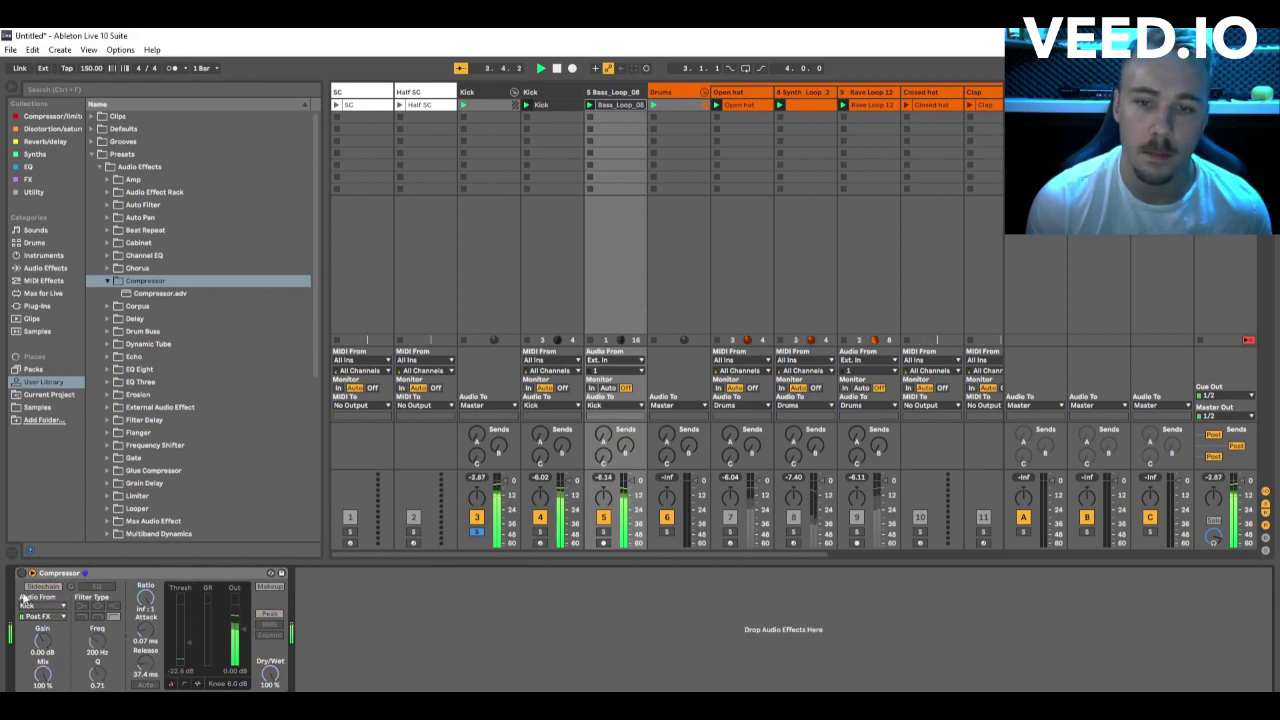
click(21, 574)
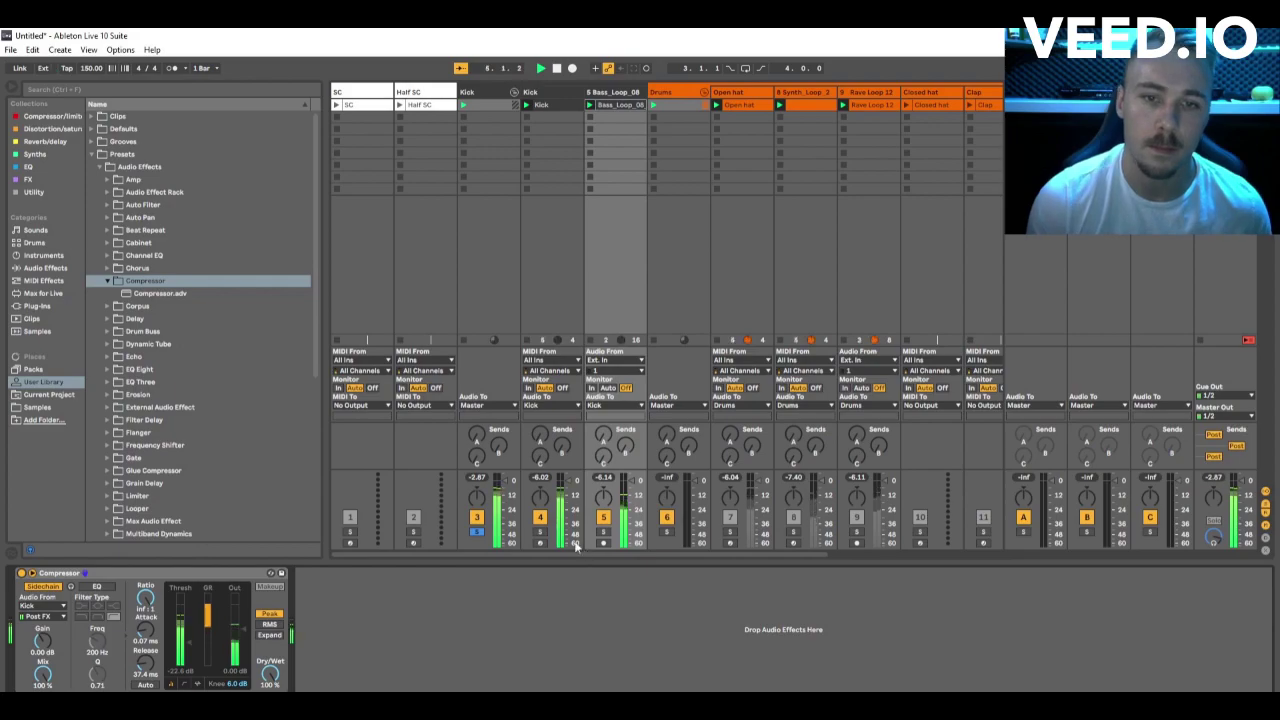